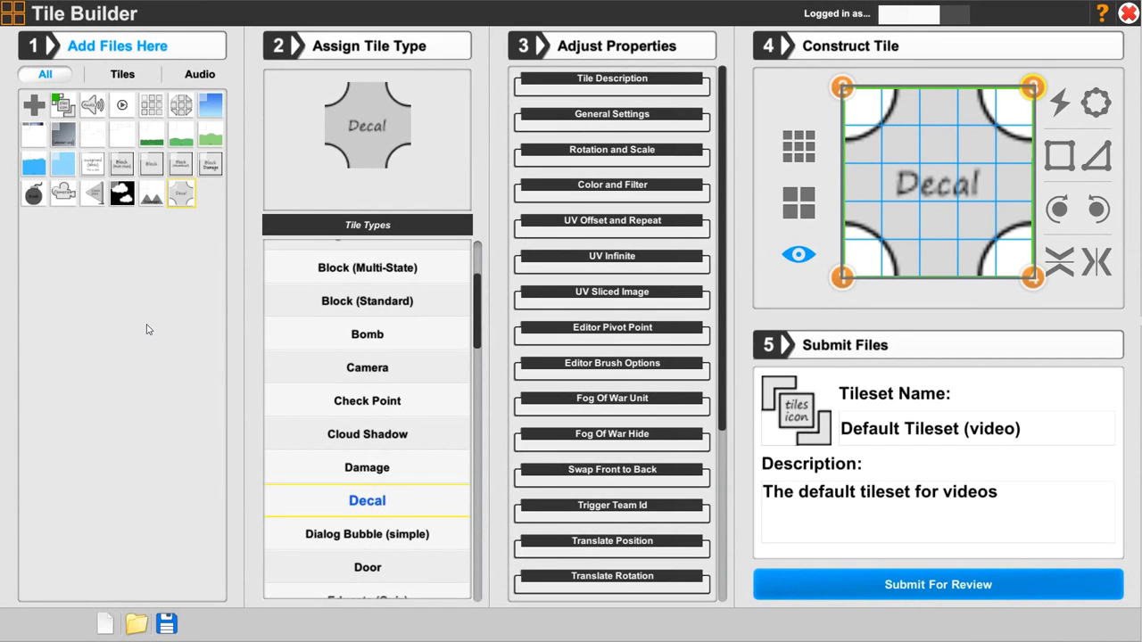
- Browse to the dialog bubble folder inside the default tileset
{"action": "left_click", "coordinate": [36, 107]}
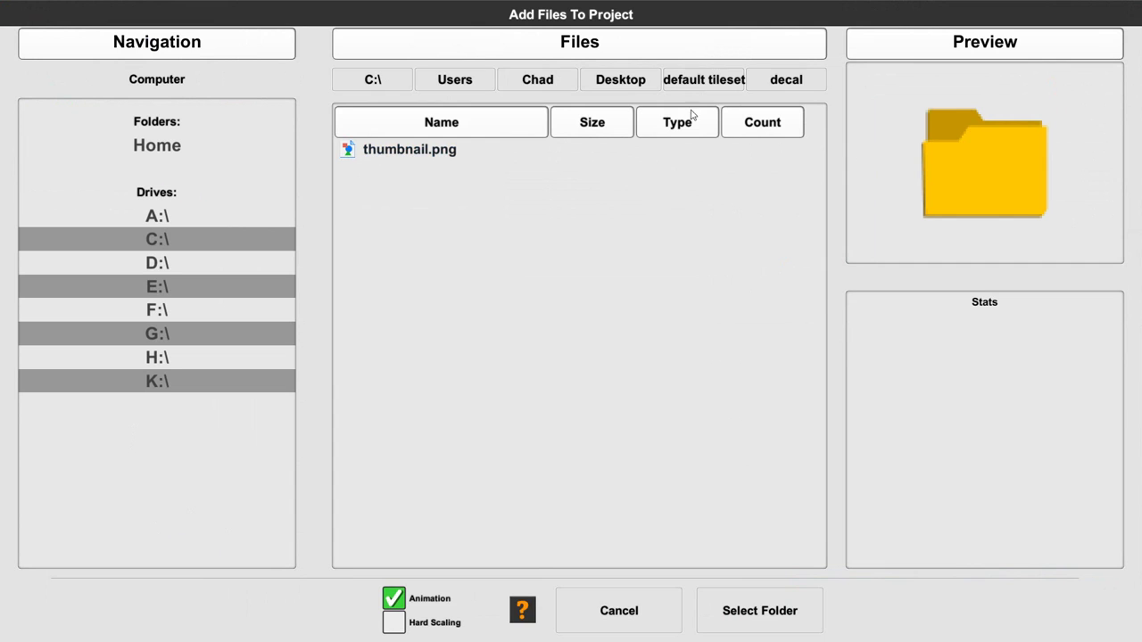
{"action": "left_click", "coordinate": [704, 83]}
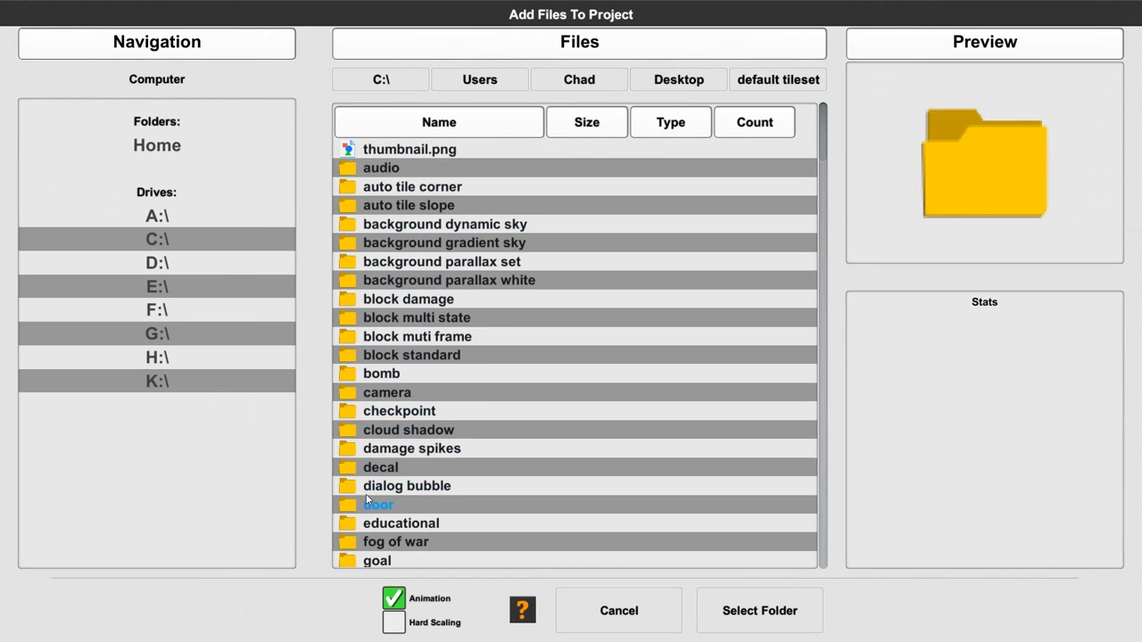
{"action": "left_click", "coordinate": [401, 489]}
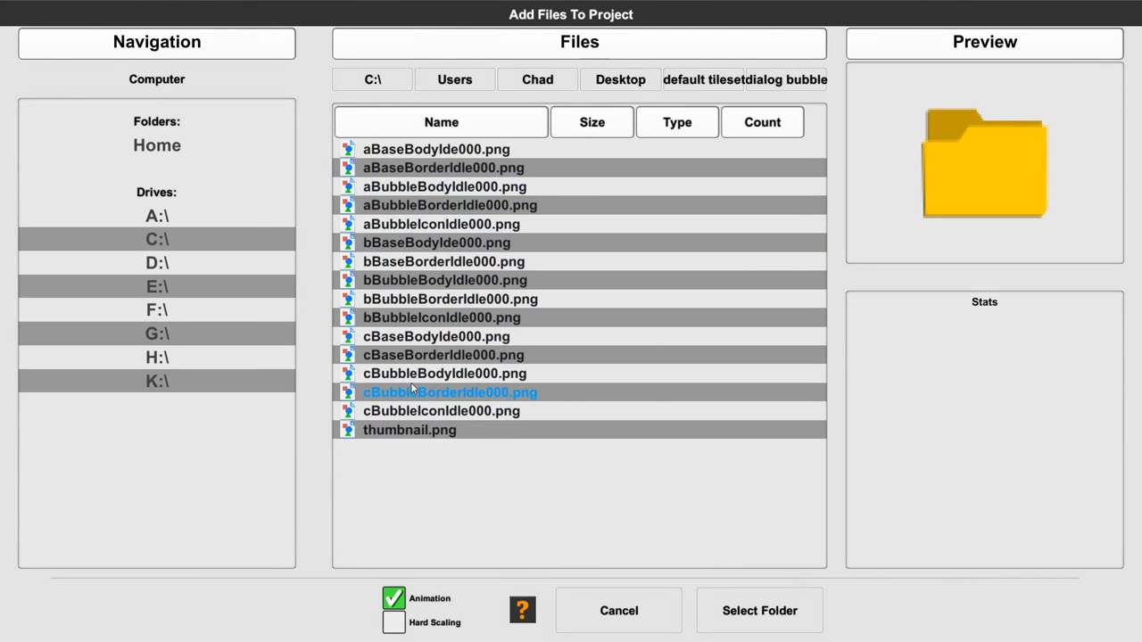
- Preview the bubble sprites, aBaseBodyIdle000.png through cBubbleBodyIdle000.png, then import the whole folder
{"action": "left_click", "coordinate": [441, 152]}
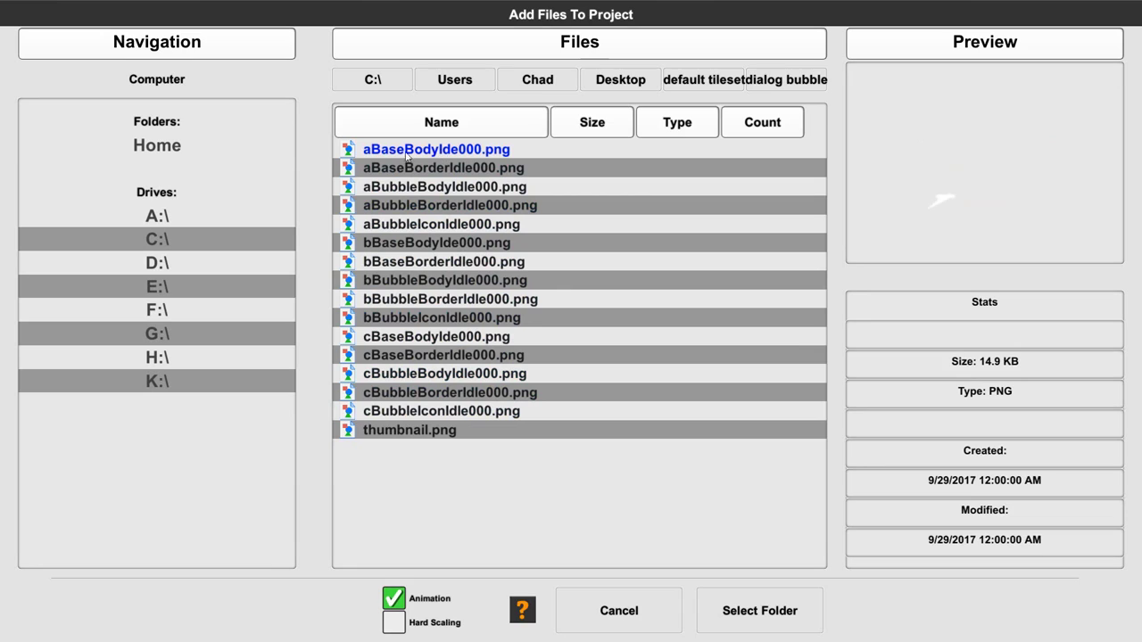
{"action": "left_click", "coordinate": [432, 191]}
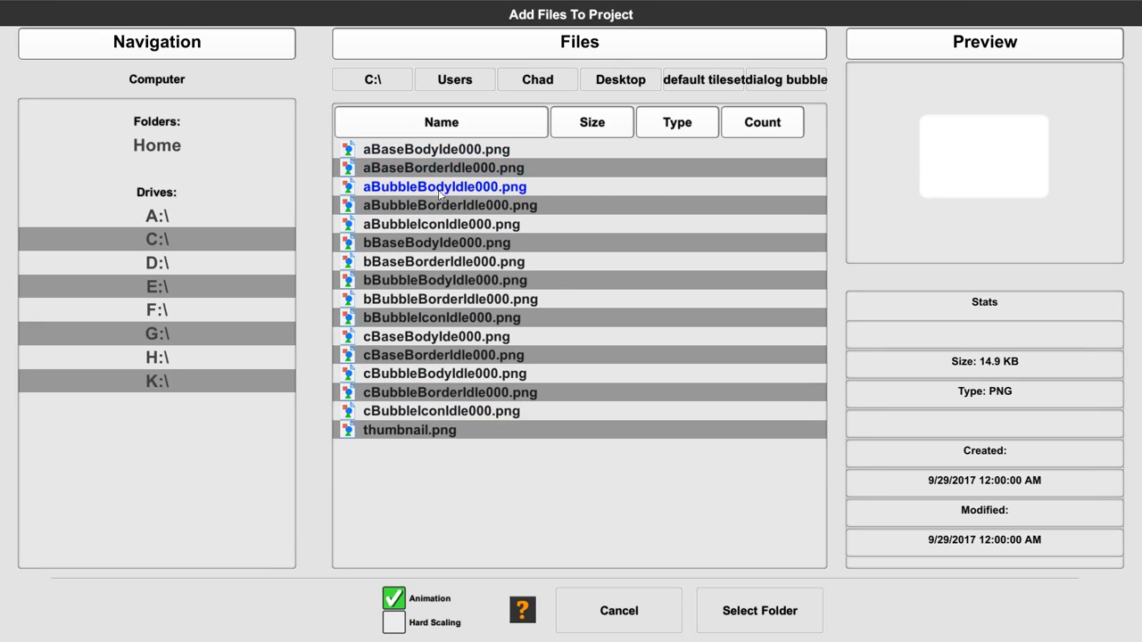
{"action": "left_click", "coordinate": [436, 248]}
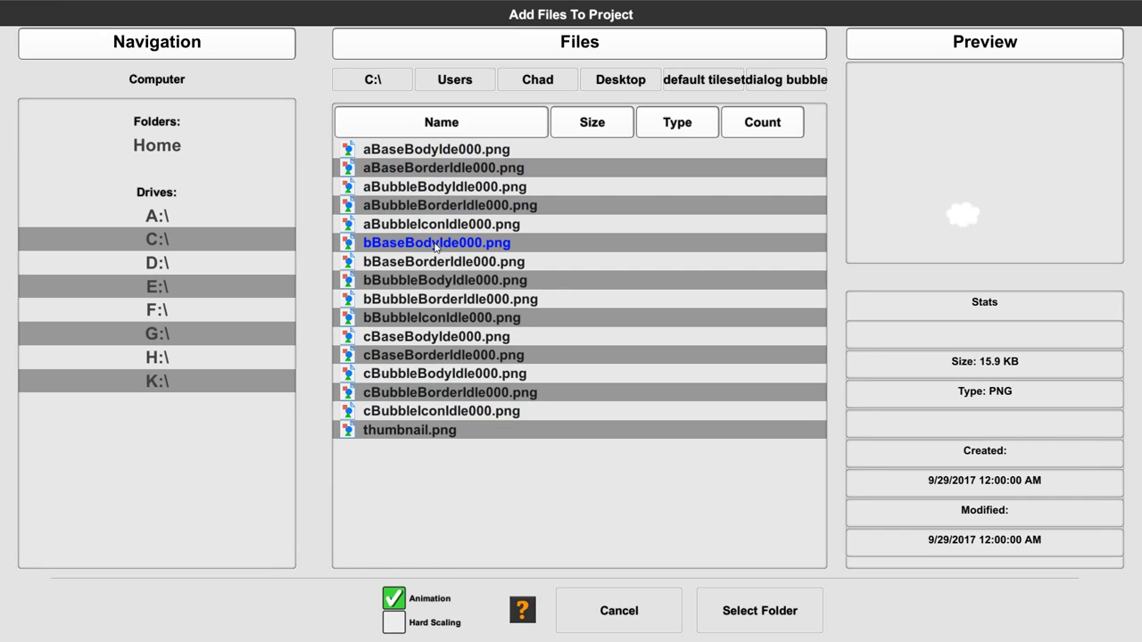
{"action": "left_click", "coordinate": [436, 264]}
{"action": "left_click", "coordinate": [465, 281]}
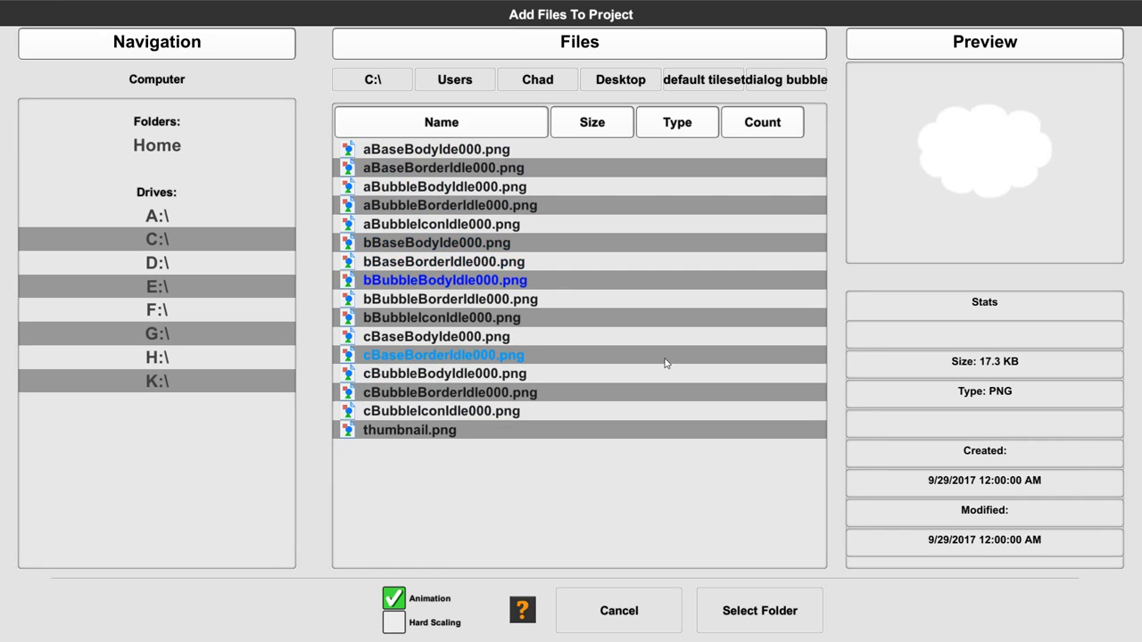
{"action": "left_click", "coordinate": [462, 375]}
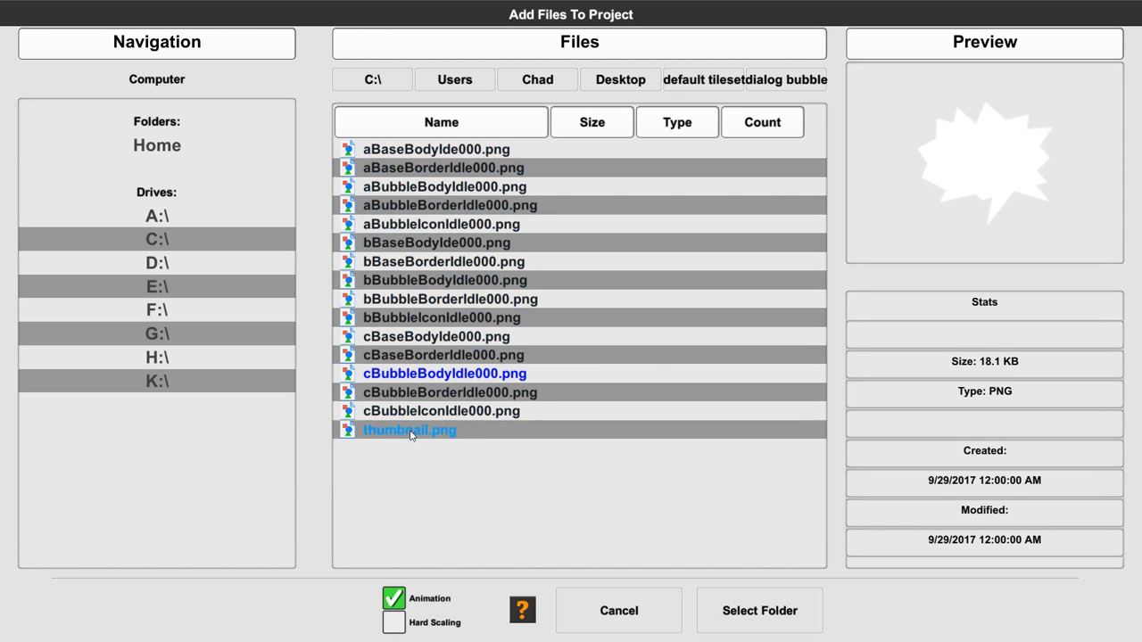
{"action": "left_click", "coordinate": [750, 602]}
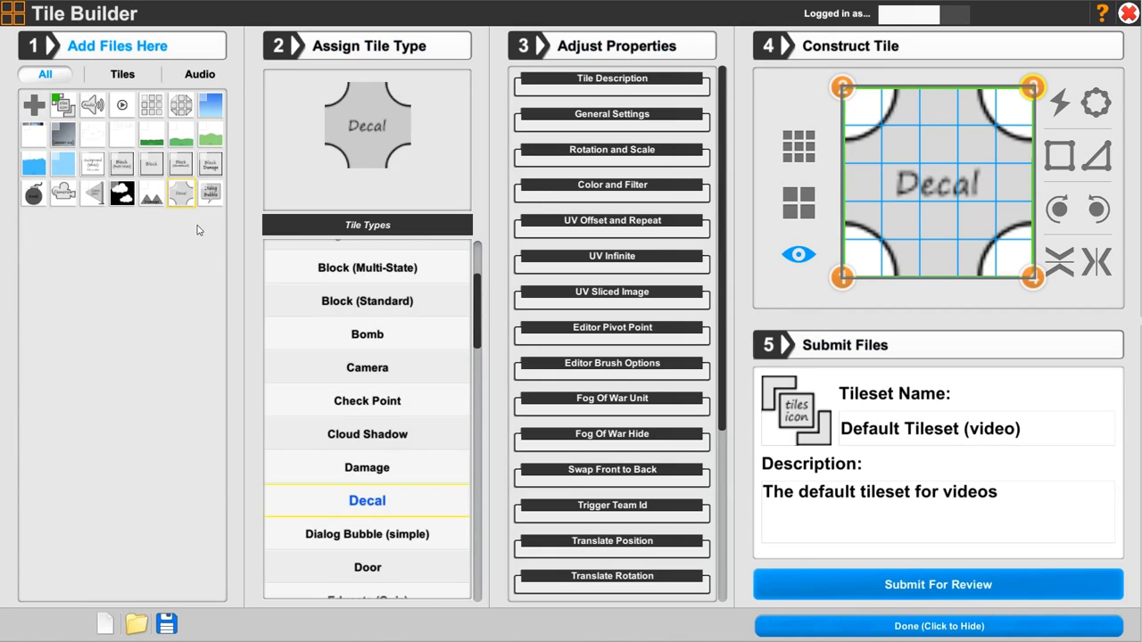
- Give the imported dialog bubble sprites the Dialog Bubble (simple) tile type
{"action": "left_click", "coordinate": [212, 198]}
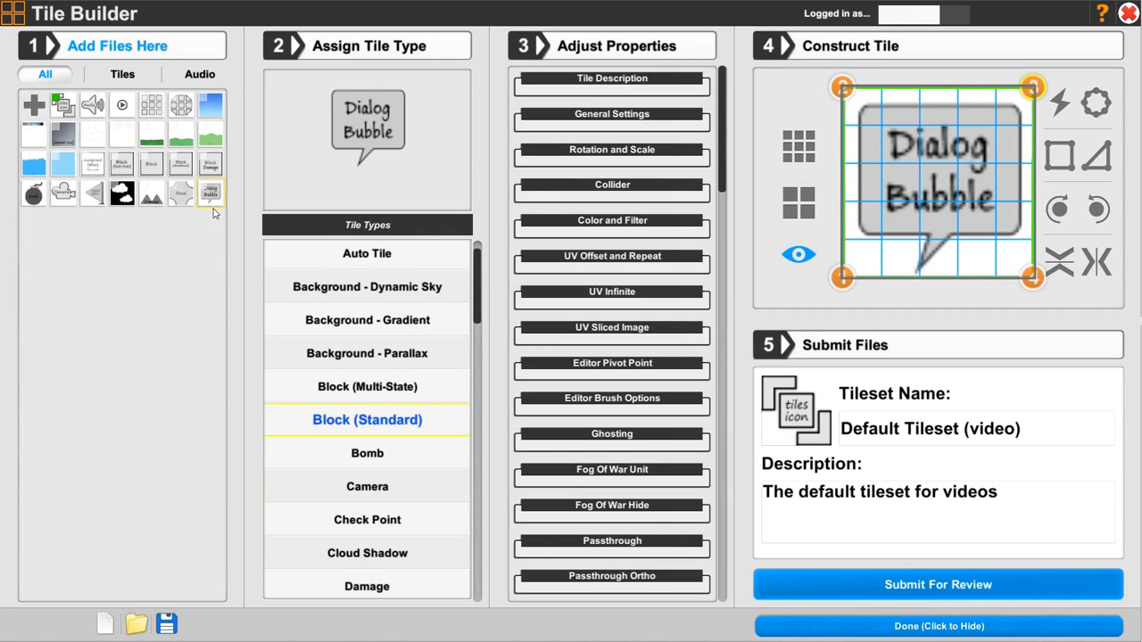
{"action": "scroll", "coordinate": [303, 451], "scroll_direction": "down", "scroll_amount": 5}
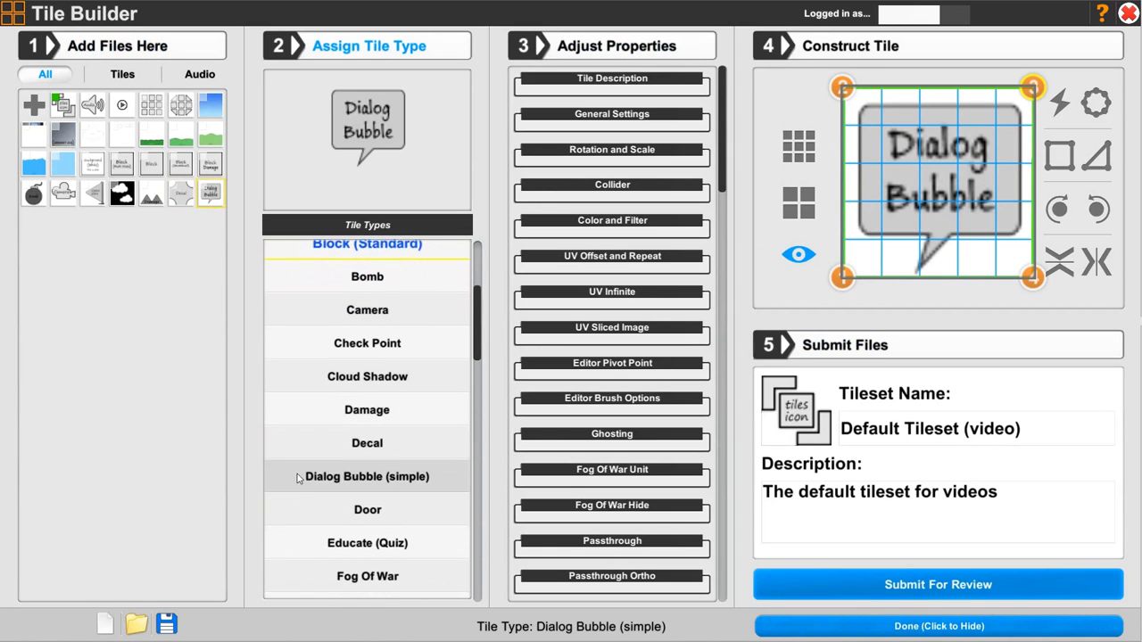
{"action": "left_click", "coordinate": [328, 484]}
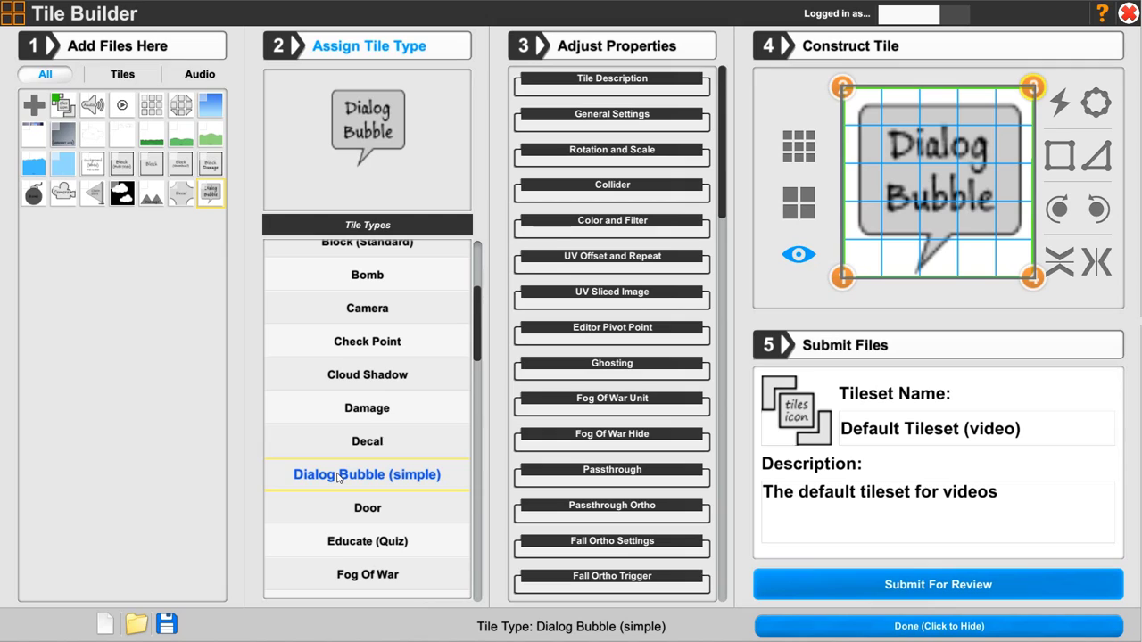
{"action": "left_click", "coordinate": [342, 480]}
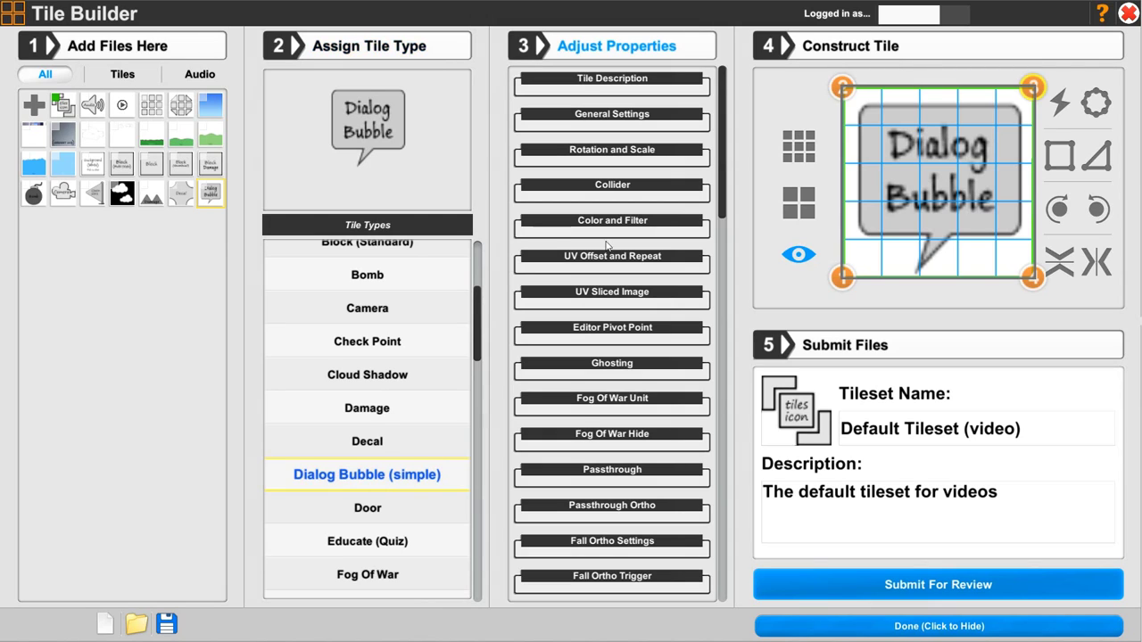
- Enter the tile name 'Dialog Bubble' and description 'Quick message system'
{"action": "left_click", "coordinate": [576, 88]}
{"action": "left_click", "coordinate": [555, 128]}
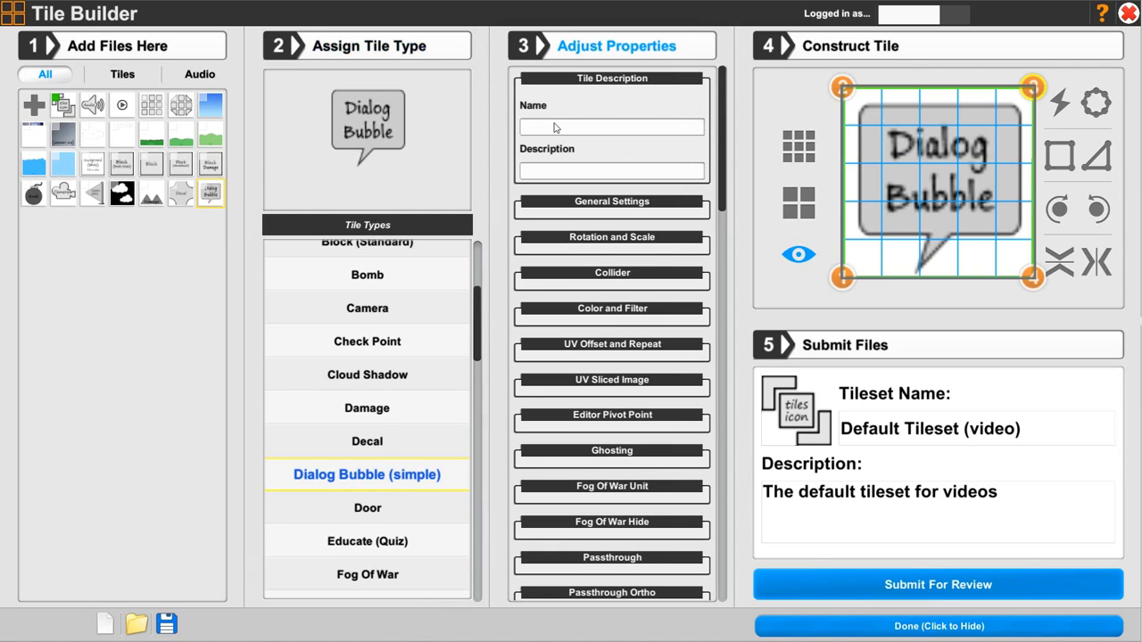
{"action": "type", "text": "Di"}
{"action": "type", "text": "alog Bubbl"}
{"action": "type", "text": "Quick "}
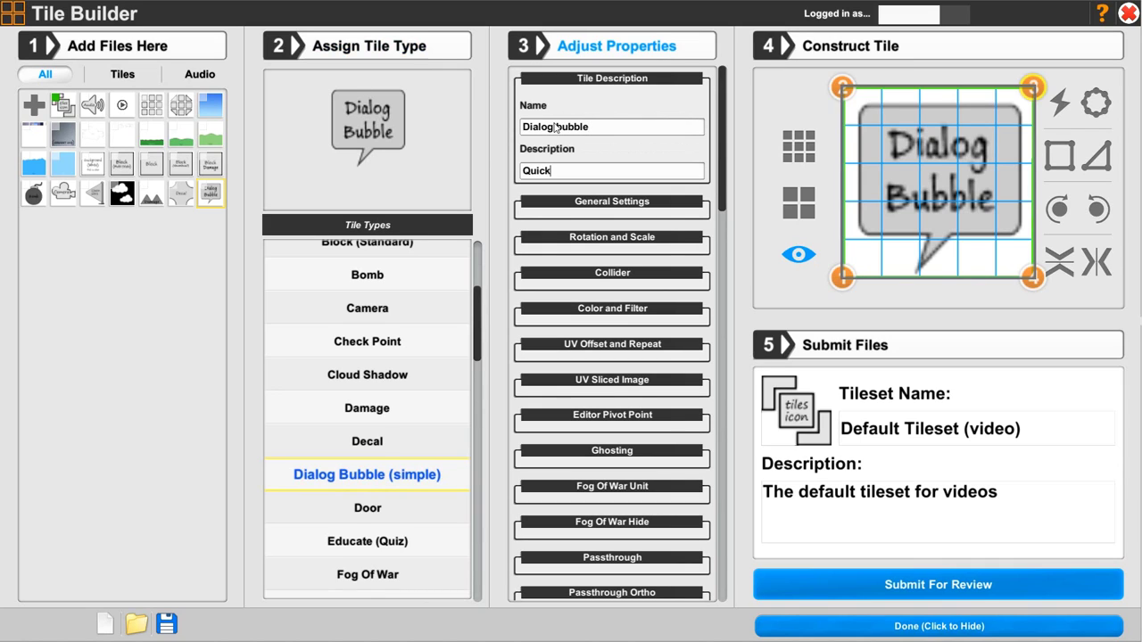
{"action": "type", "text": "message system"}
{"action": "left_click", "coordinate": [567, 81]}
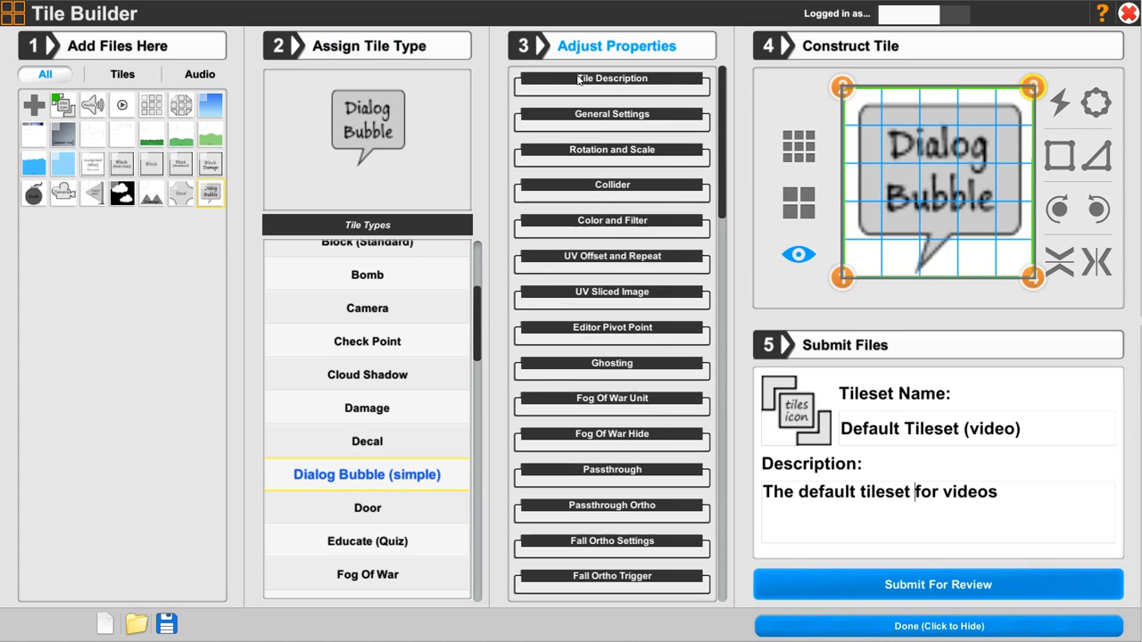
- In General Settings, stop the tile from receiving light
{"action": "left_click", "coordinate": [598, 114]}
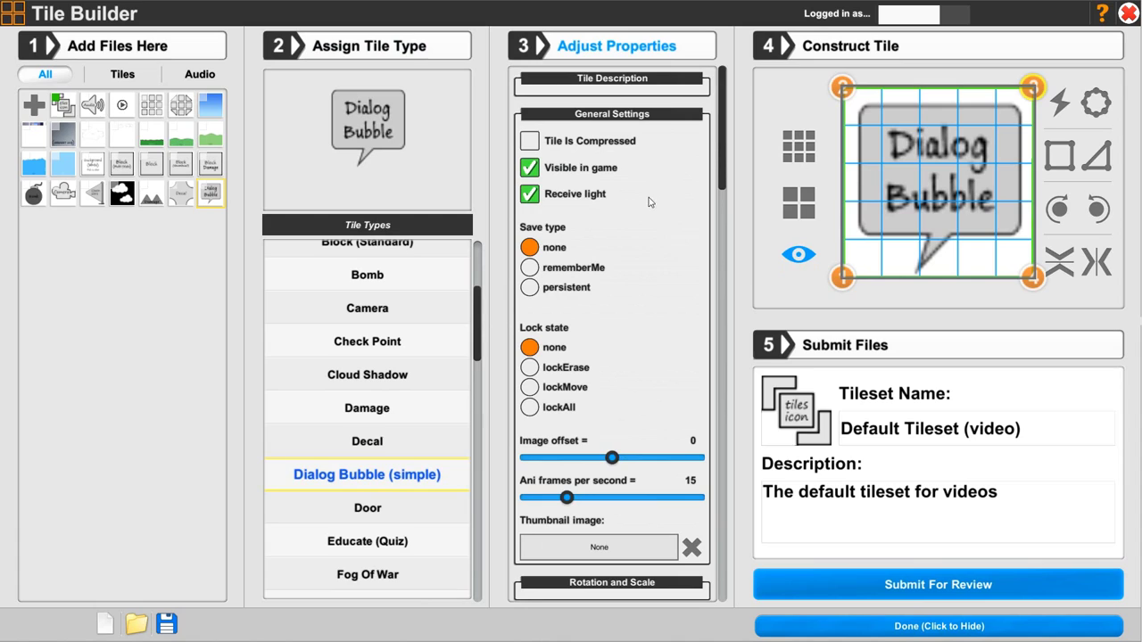
{"action": "left_click", "coordinate": [536, 195]}
{"action": "scroll", "coordinate": [600, 370], "scroll_direction": "down", "scroll_amount": 3}
{"action": "scroll", "coordinate": [597, 351], "scroll_direction": "down", "scroll_amount": 1}
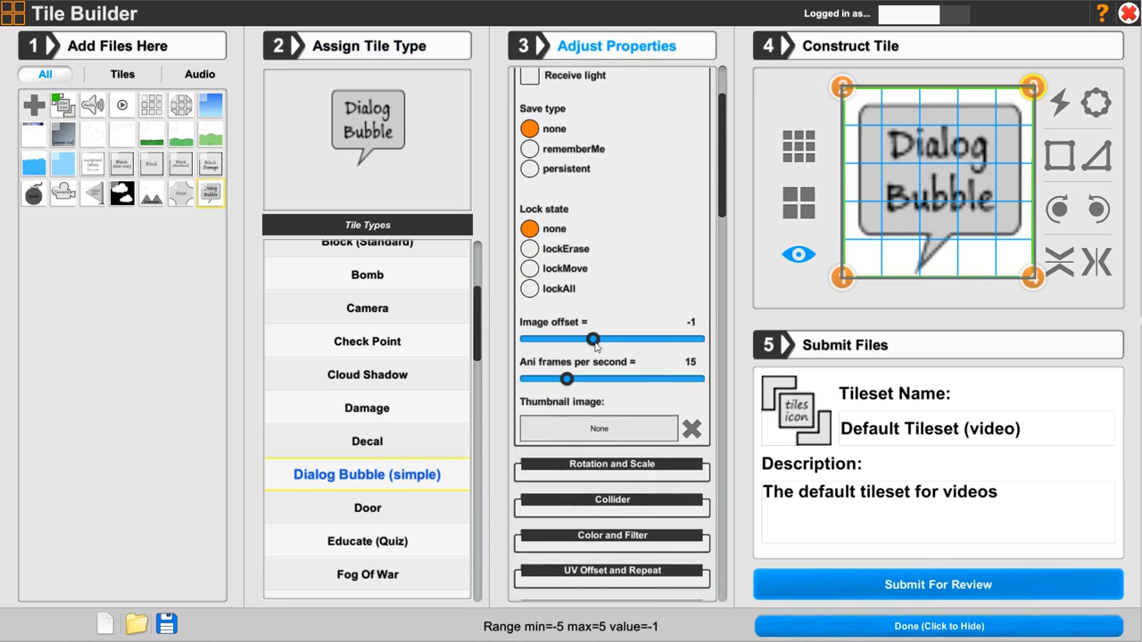
- Set the Thumbnail image to the 'thumbnail' sprite
{"action": "mouse_move", "coordinate": [553, 382]}
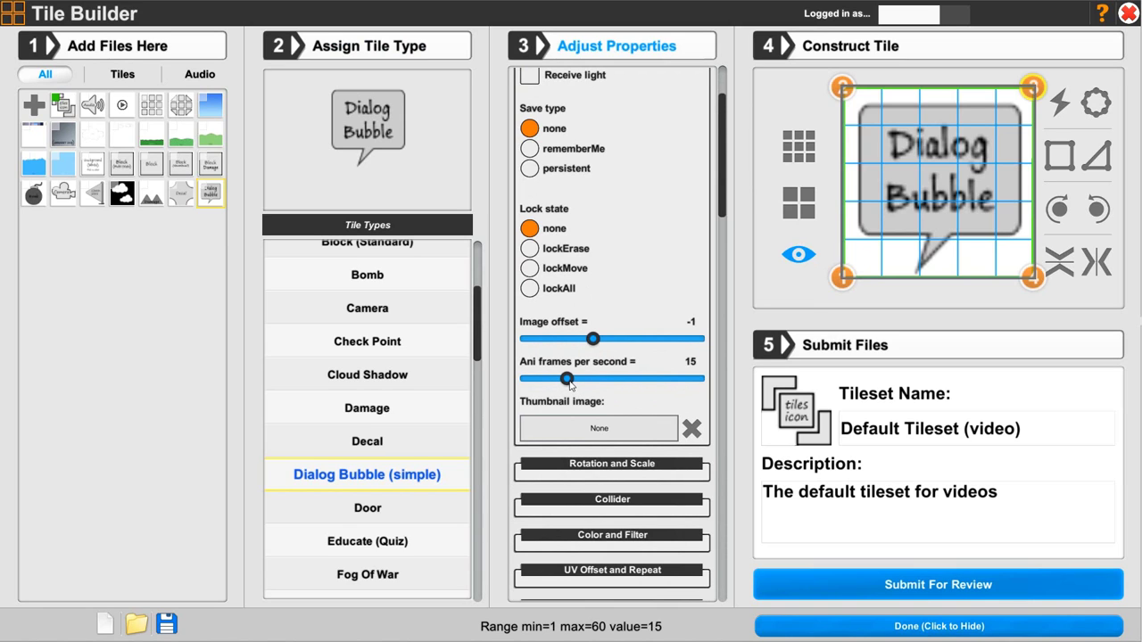
{"action": "left_click", "coordinate": [564, 425]}
{"action": "scroll", "coordinate": [564, 429], "scroll_direction": "down", "scroll_amount": 5}
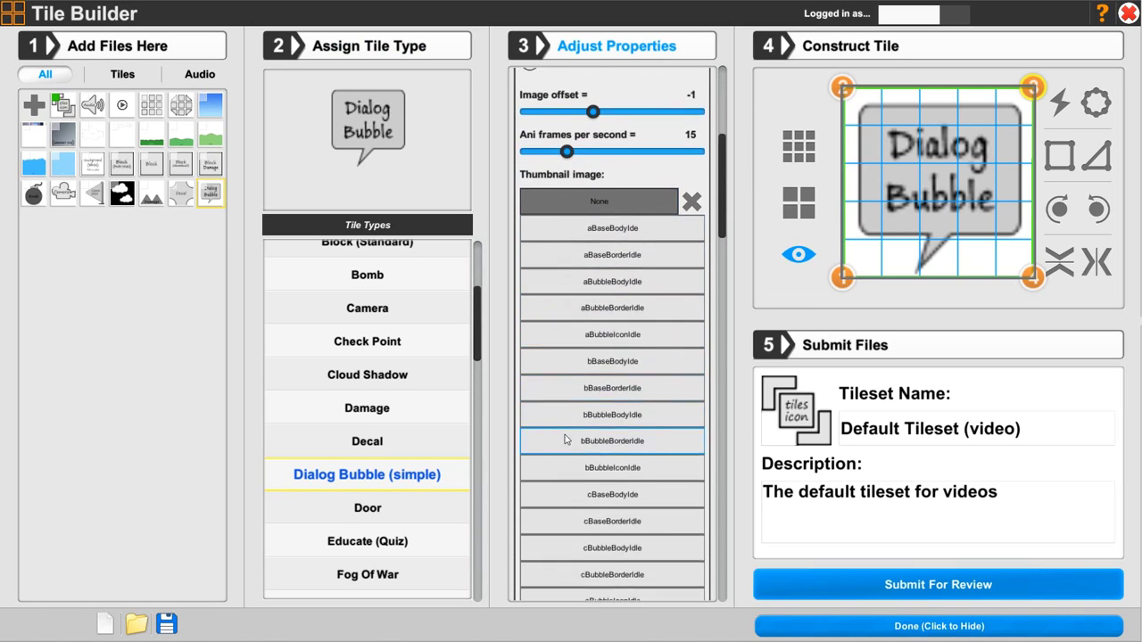
{"action": "scroll", "coordinate": [563, 439], "scroll_direction": "down", "scroll_amount": 5}
{"action": "left_click", "coordinate": [588, 558]}
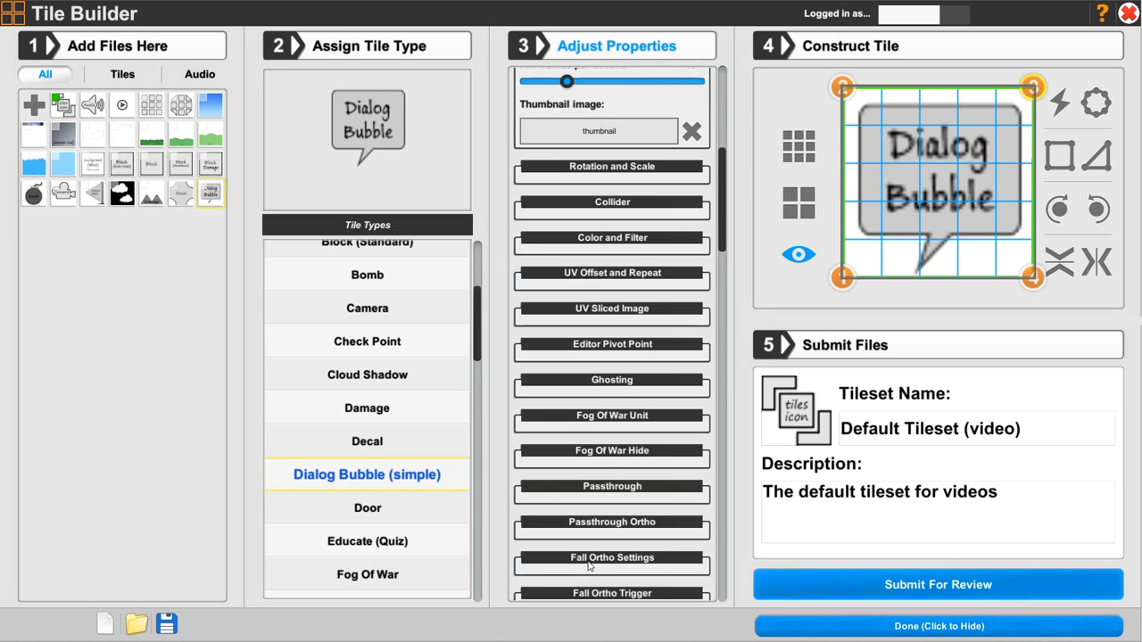
{"action": "scroll", "coordinate": [616, 374], "scroll_direction": "up", "scroll_amount": 6}
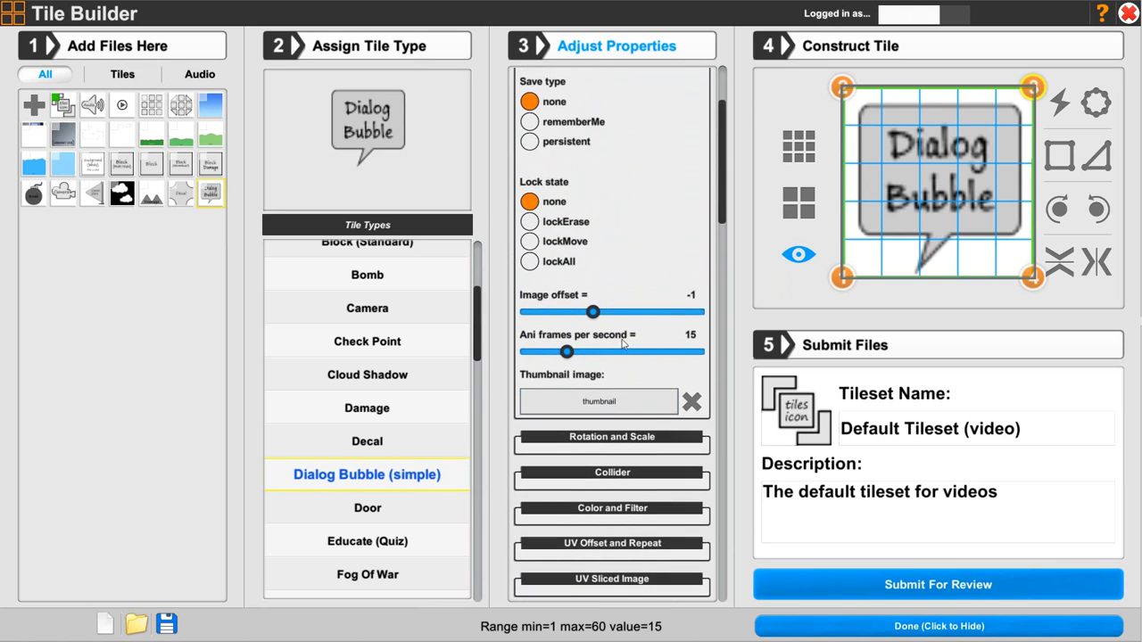
{"action": "scroll", "coordinate": [623, 343], "scroll_direction": "up", "scroll_amount": 3}
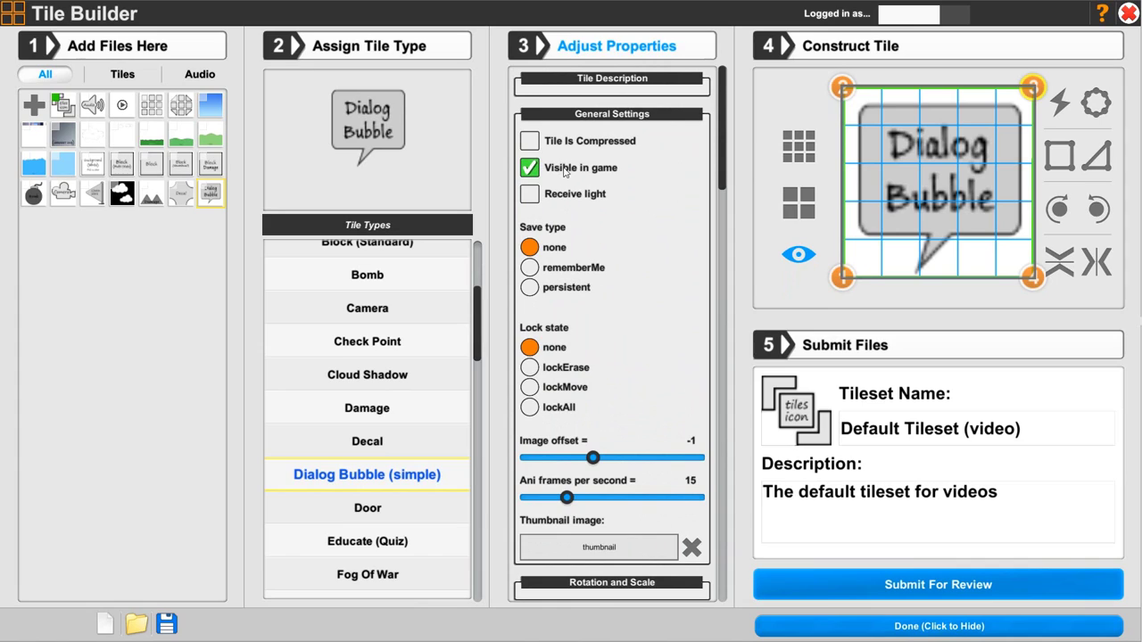
- Uncheck both Collider and Collider when holding
{"action": "left_click", "coordinate": [639, 120]}
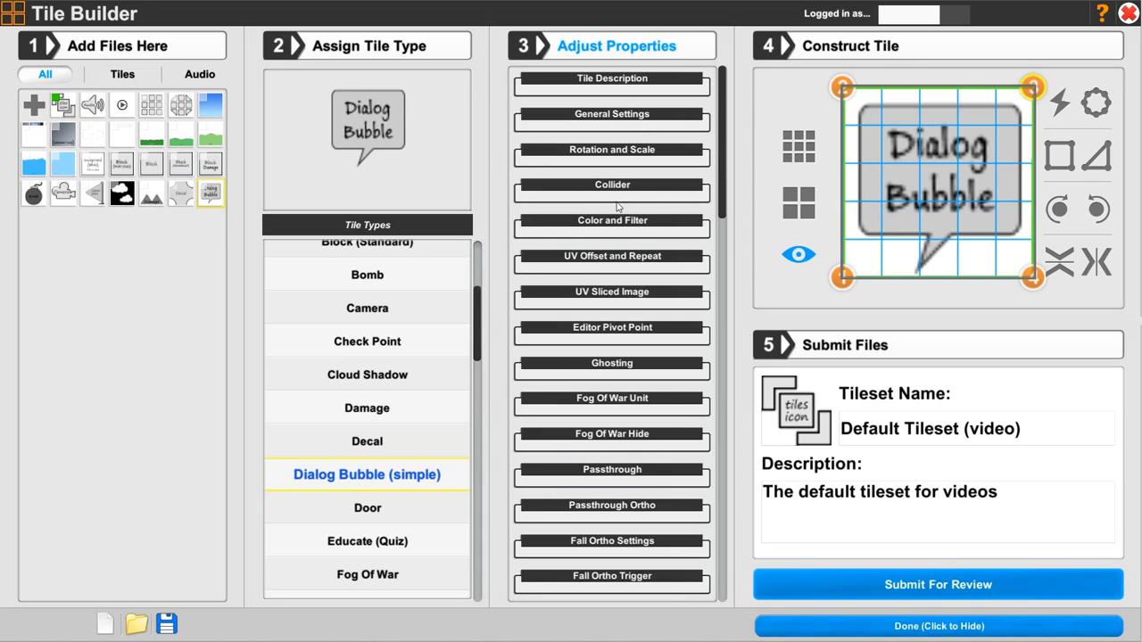
{"action": "left_click", "coordinate": [571, 189]}
{"action": "left_click", "coordinate": [530, 214]}
{"action": "left_click", "coordinate": [532, 266]}
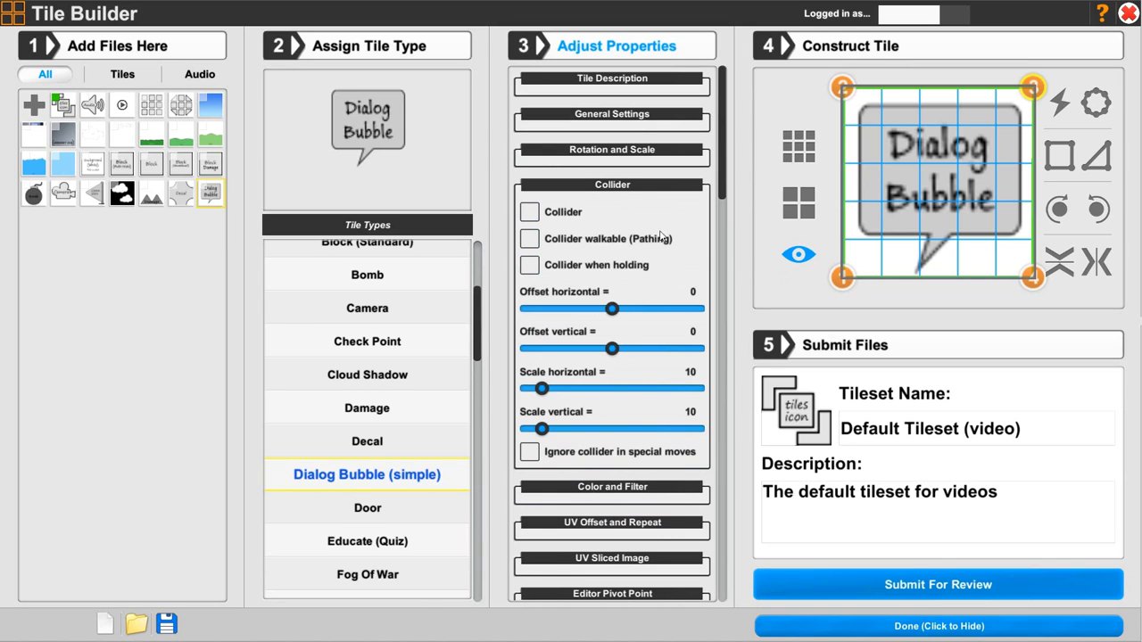
{"action": "left_click", "coordinate": [624, 186]}
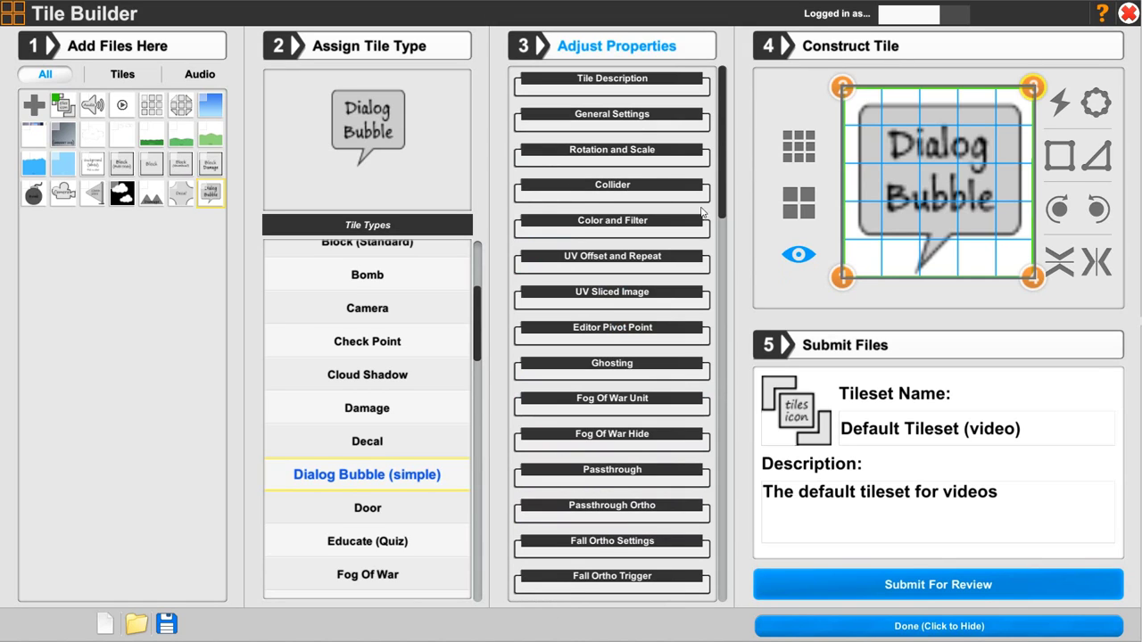
{"action": "left_click_drag", "start_coordinate": [722, 210], "coordinate": [709, 384]}
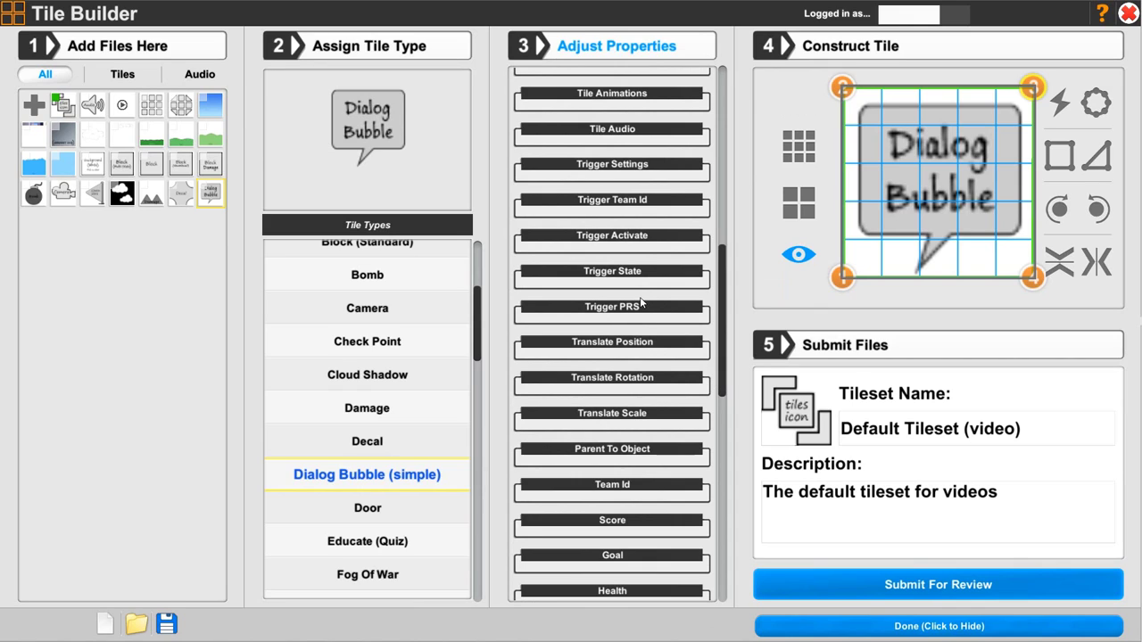
- Enable the trigger and set Trigger Activate to byTriggerAndInput
{"action": "left_click", "coordinate": [550, 166]}
{"action": "left_click", "coordinate": [532, 190]}
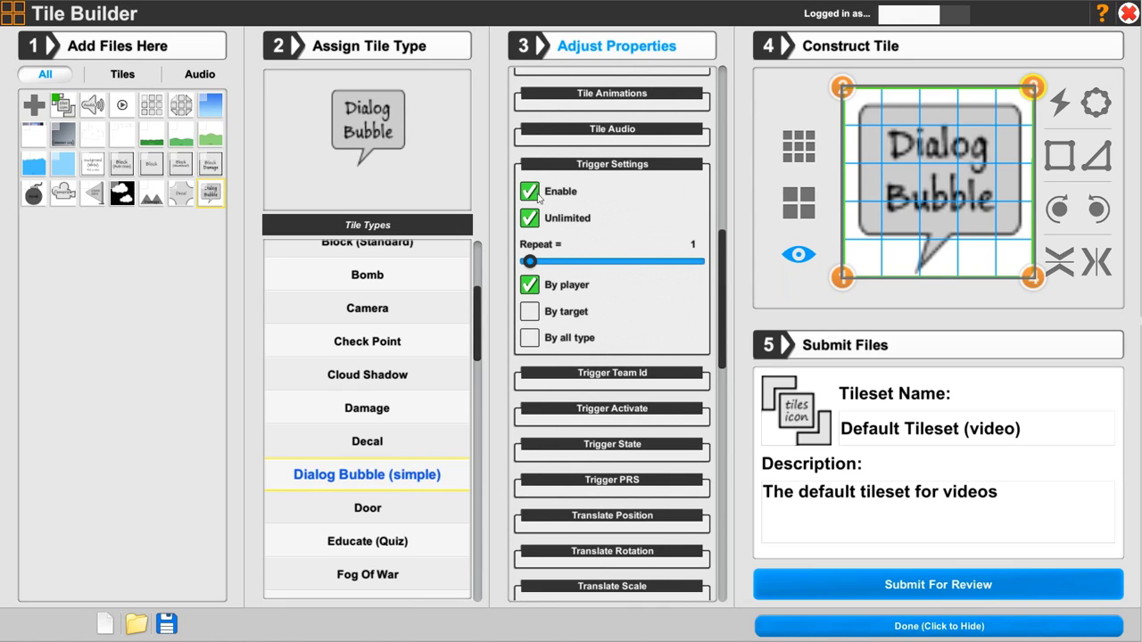
{"action": "left_click", "coordinate": [589, 166]}
{"action": "left_click", "coordinate": [617, 235]}
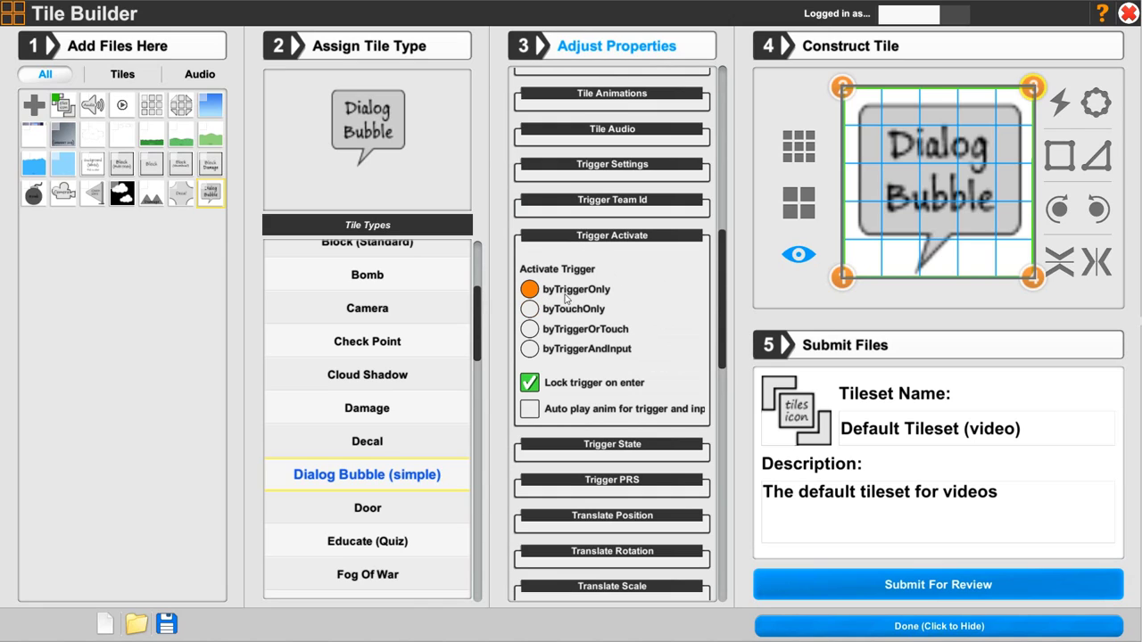
{"action": "left_click", "coordinate": [529, 350]}
- Set the Tile Animations Start (Once) slot to 'thumbnail', leaving other slots at None
{"action": "left_click", "coordinate": [606, 237]}
{"action": "left_click", "coordinate": [562, 96]}
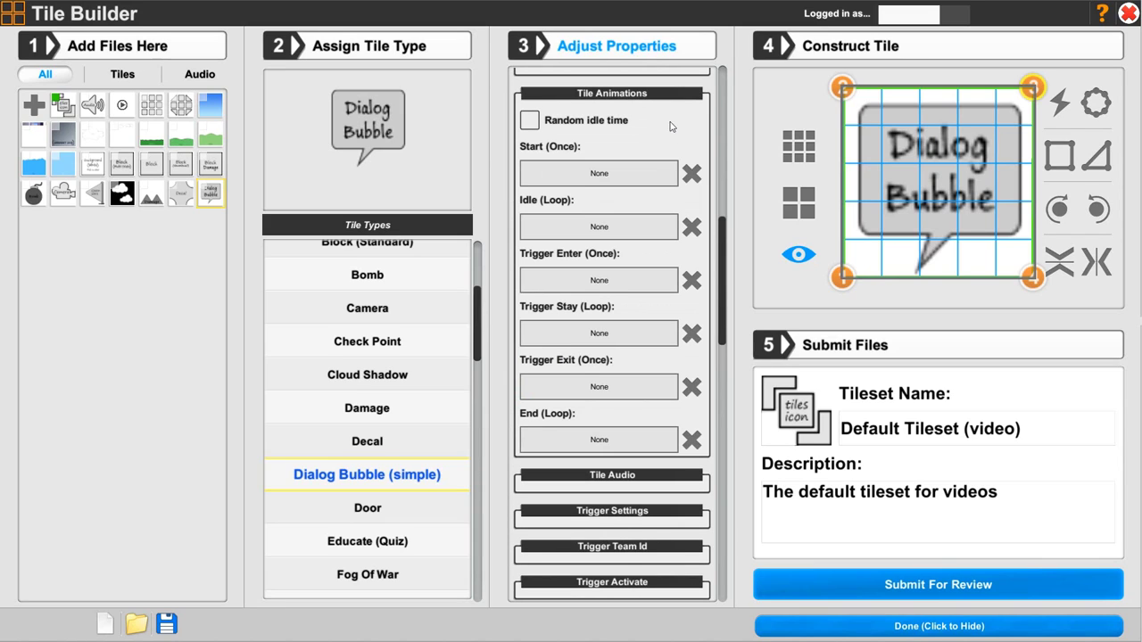
{"action": "left_click", "coordinate": [592, 174]}
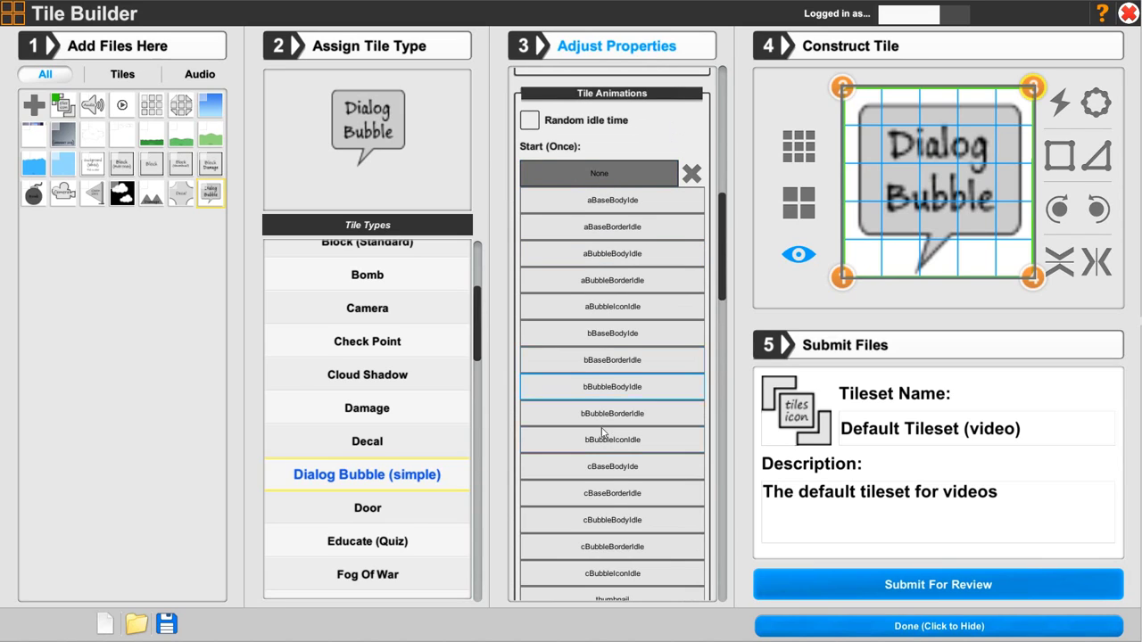
{"action": "left_click", "coordinate": [607, 598]}
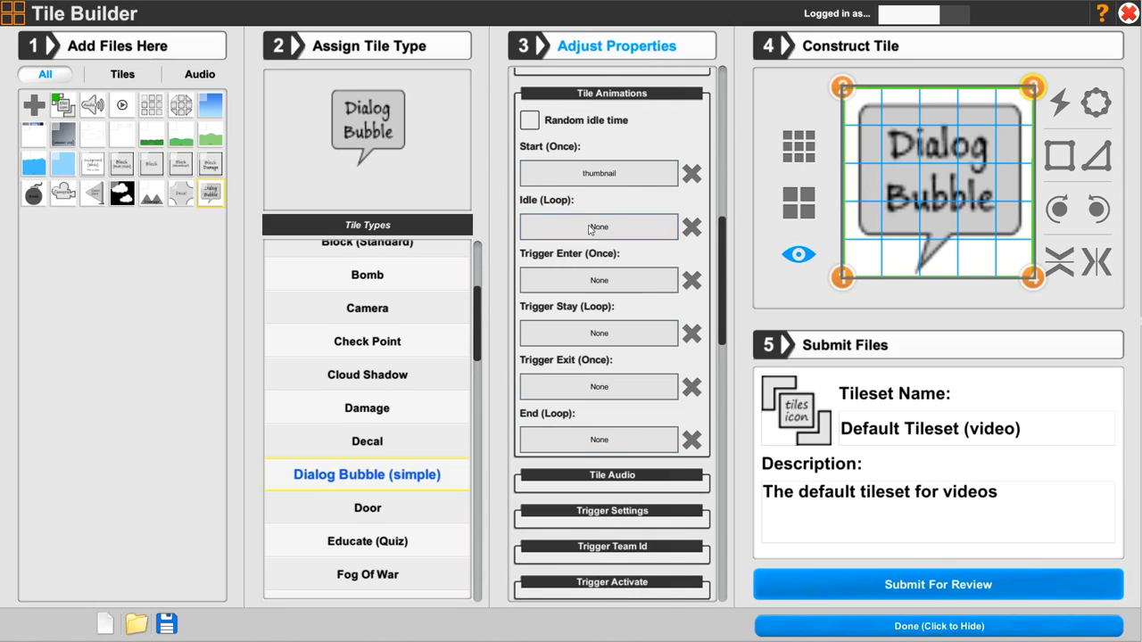
{"action": "left_click", "coordinate": [605, 95]}
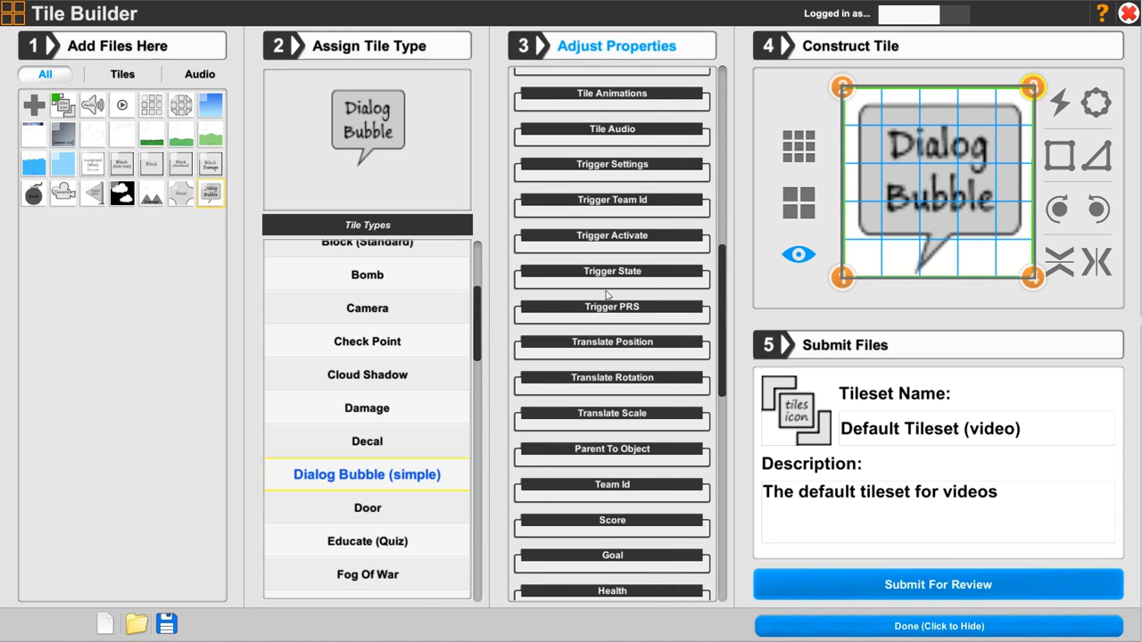
{"action": "left_click_drag", "start_coordinate": [723, 385], "coordinate": [700, 615]}
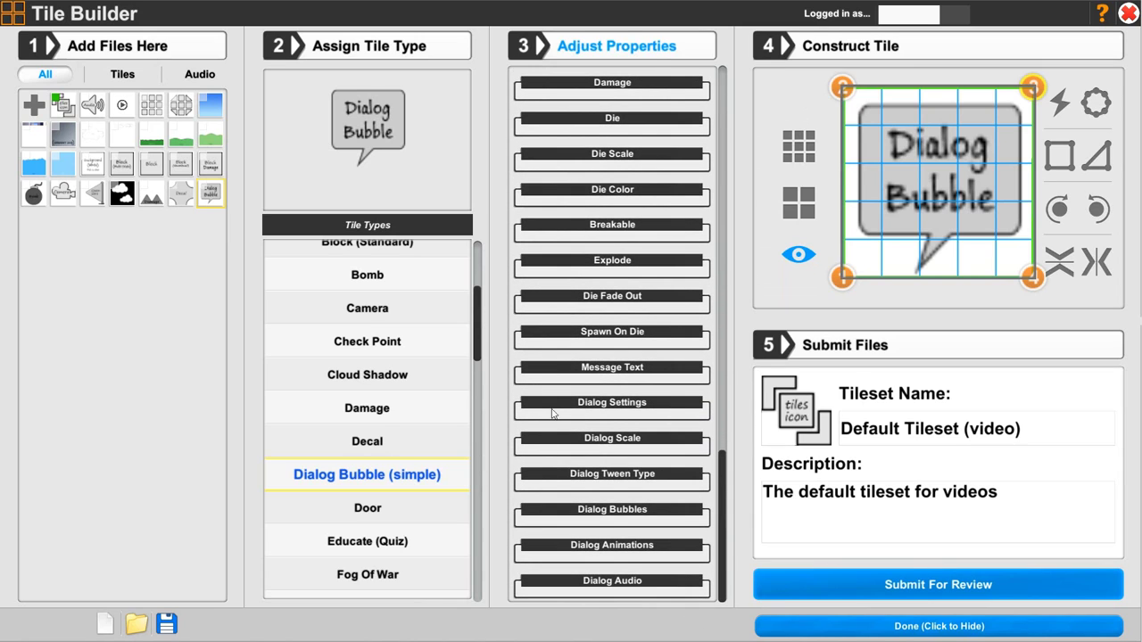